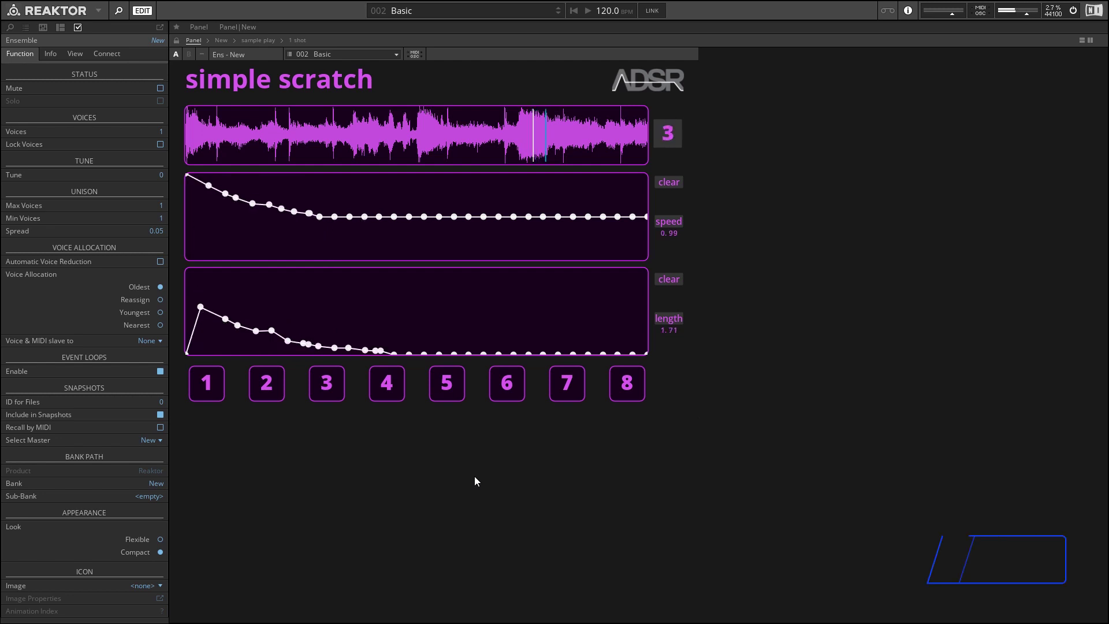
# Step: Switch the side pane to the Files browser with F5 to list the sample WAV files
pyautogui.press('F5')
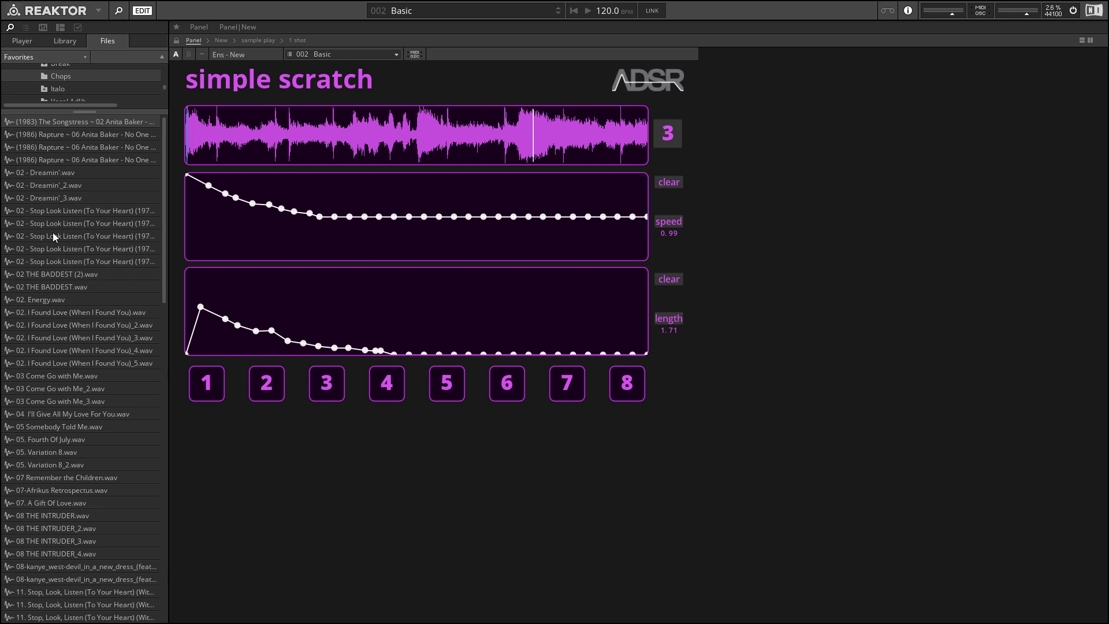
# Step: Load a Stop Look Listen WAV onto the waveform display and scrub through it to audition
pyautogui.moveTo(53, 236); pyautogui.dragTo(300, 134)
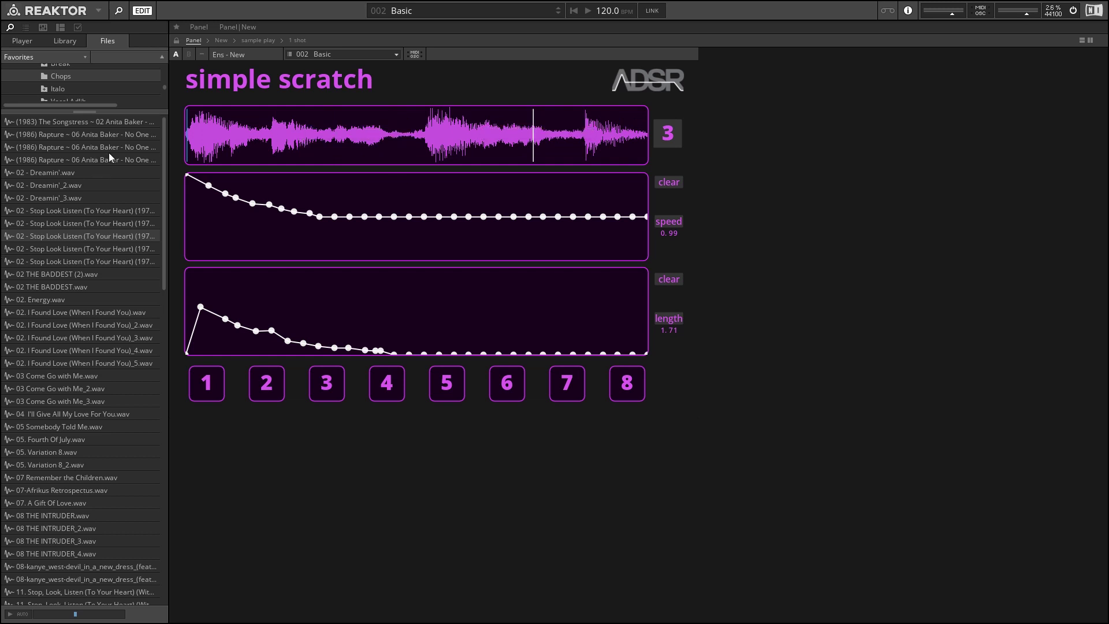
pyautogui.moveTo(207, 146); pyautogui.dragTo(520, 132)
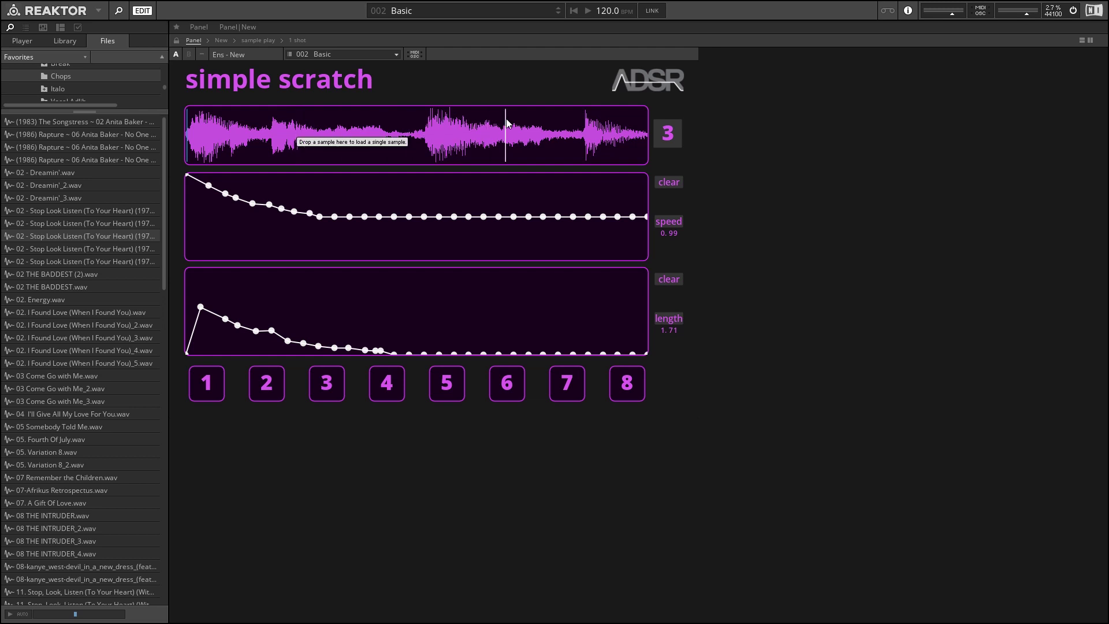
pyautogui.moveTo(507, 123); pyautogui.dragTo(417, 129)
pyautogui.click(293, 155)
pyautogui.moveTo(271, 163); pyautogui.dragTo(391, 153)
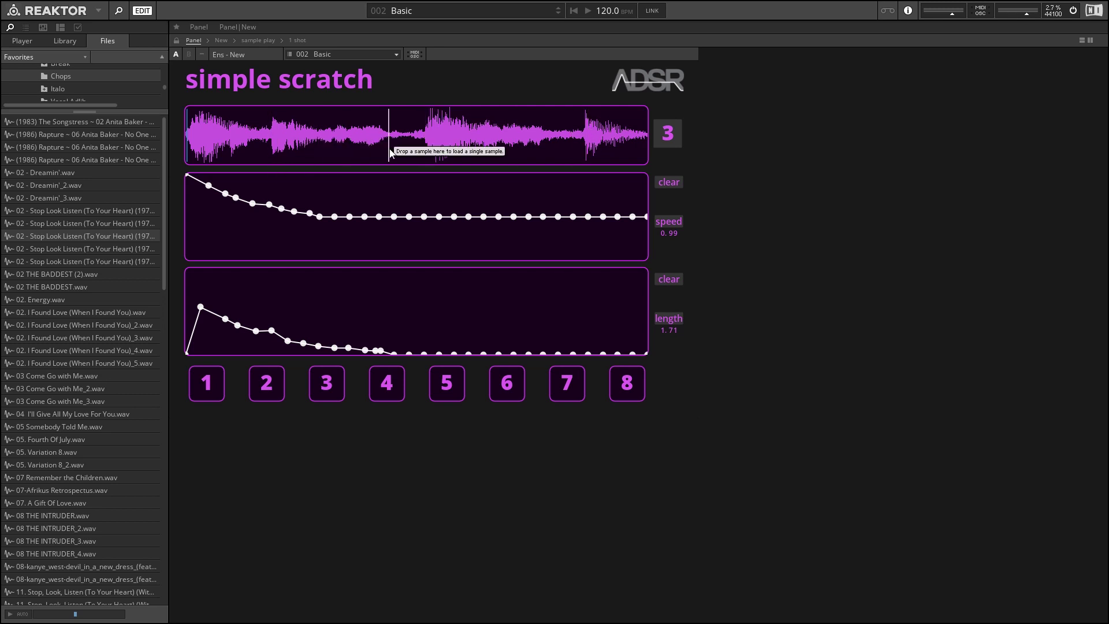
pyautogui.click(322, 147)
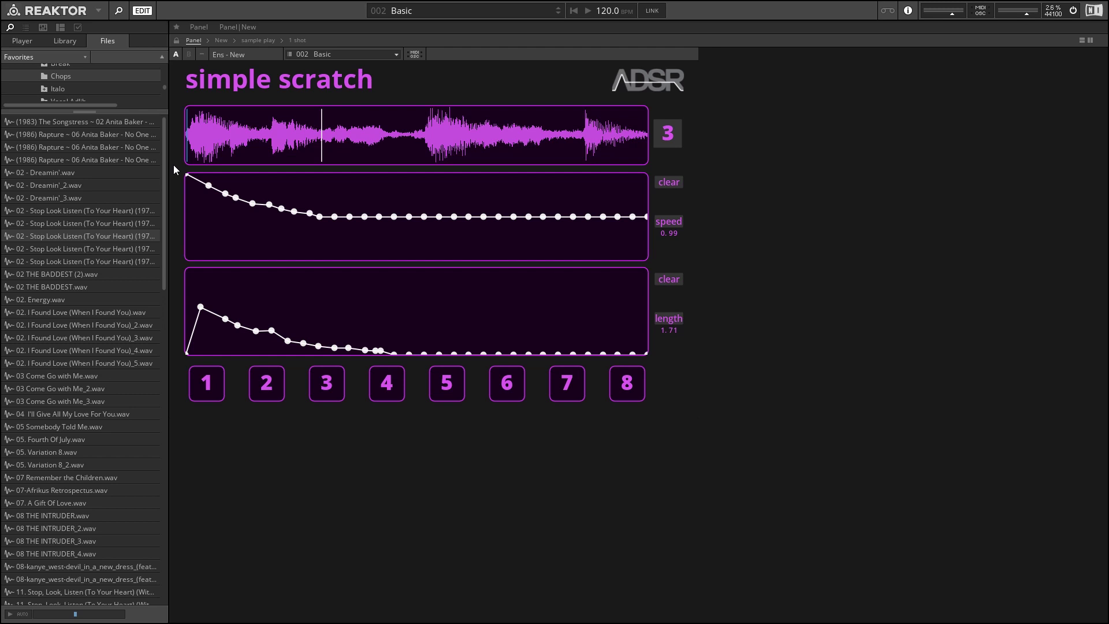
pyautogui.moveTo(174, 165); pyautogui.dragTo(654, 265)
# Step: Raise one pattern 3 speed point into a peak, then pull it down into a deep dip
pyautogui.moveTo(321, 221)
pyautogui.mouseDown()
pyautogui.moveTo(321, 176)
pyautogui.moveTo(320, 213)
pyautogui.mouseUp()
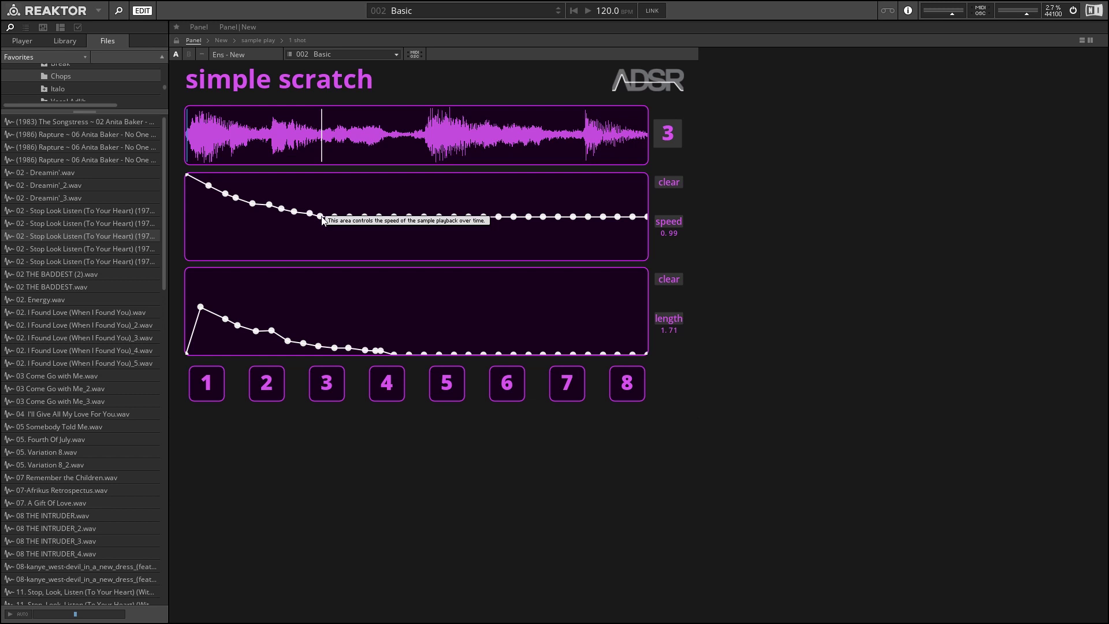
pyautogui.moveTo(322, 221); pyautogui.dragTo(324, 249)
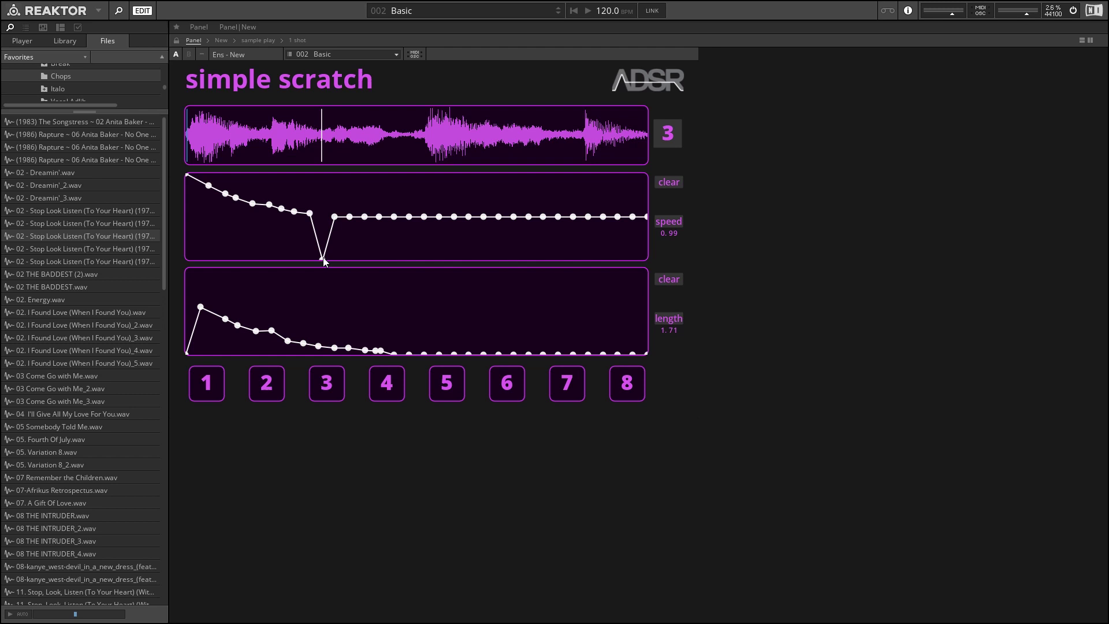
# Step: Raise pattern 3's speed to 3.00 and draw jagged spikes and dips across its curve's first half
pyautogui.moveTo(322, 259); pyautogui.dragTo(322, 215)
pyautogui.moveTo(667, 221); pyautogui.dragTo(678, 210)
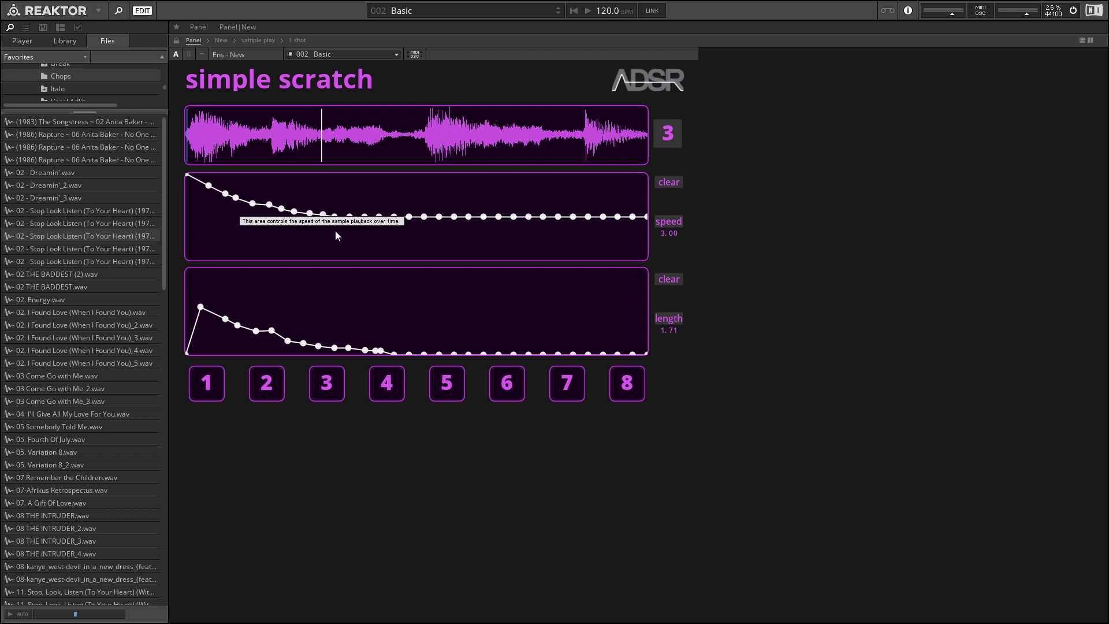
pyautogui.moveTo(294, 212)
pyautogui.mouseDown()
pyautogui.moveTo(296, 171)
pyautogui.moveTo(302, 232)
pyautogui.moveTo(460, 197)
pyautogui.moveTo(556, 202)
pyautogui.moveTo(322, 227)
pyautogui.moveTo(282, 216)
pyautogui.mouseUp()
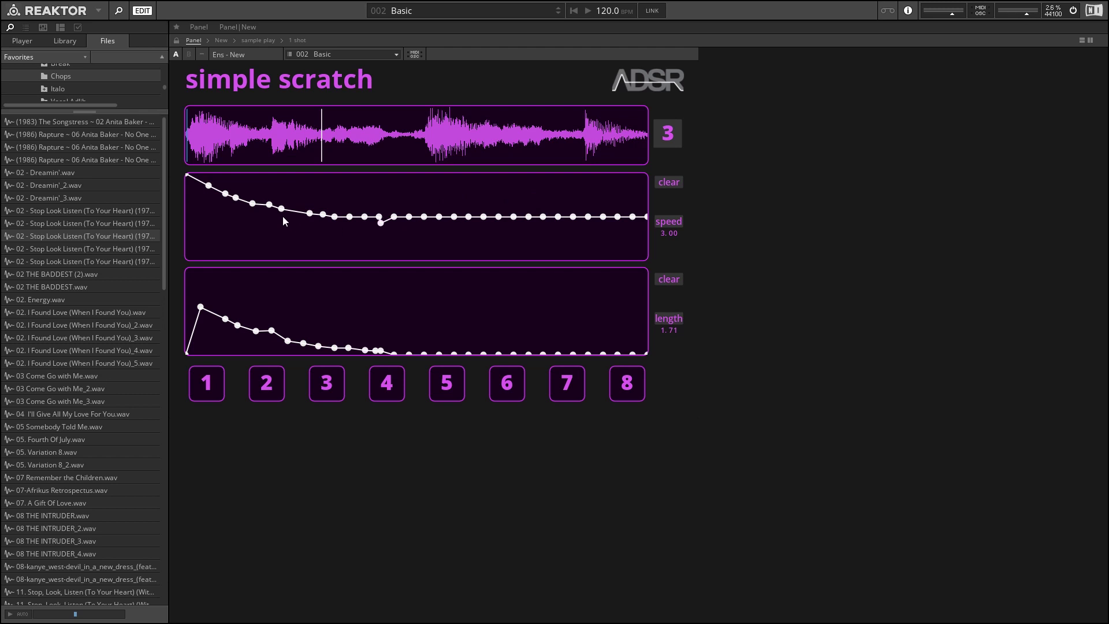
pyautogui.moveTo(221, 247)
pyautogui.mouseDown()
pyautogui.moveTo(206, 233)
pyautogui.moveTo(331, 227)
pyautogui.moveTo(386, 178)
pyautogui.mouseUp()
pyautogui.moveTo(363, 218)
pyautogui.mouseDown()
pyautogui.moveTo(320, 189)
pyautogui.moveTo(380, 216)
pyautogui.moveTo(349, 197)
pyautogui.moveTo(346, 213)
pyautogui.moveTo(320, 214)
pyautogui.moveTo(278, 259)
pyautogui.moveTo(240, 257)
pyautogui.moveTo(243, 233)
pyautogui.mouseUp()
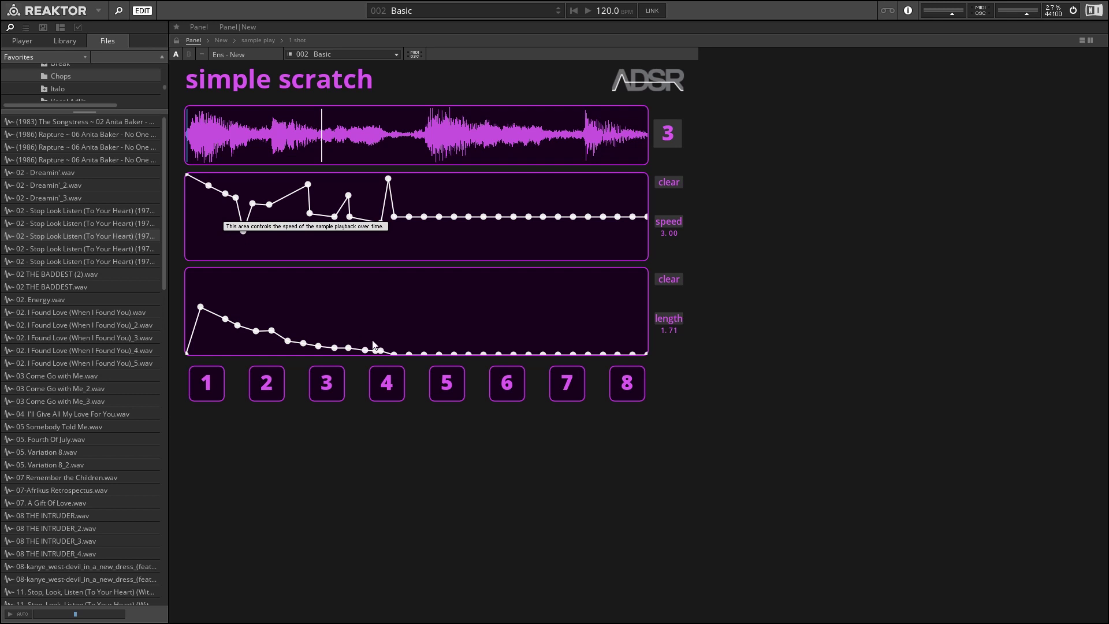
# Step: Recall the '2 - Basic' snapshot and save the ensemble with Ctrl+S
pyautogui.click(314, 51)
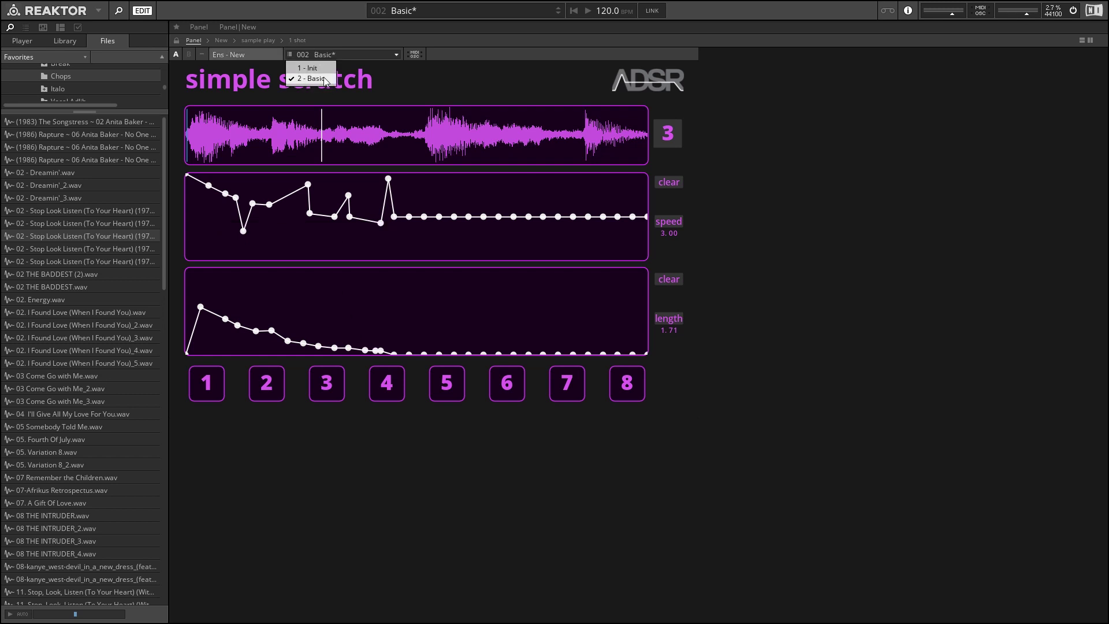
pyautogui.click(323, 77)
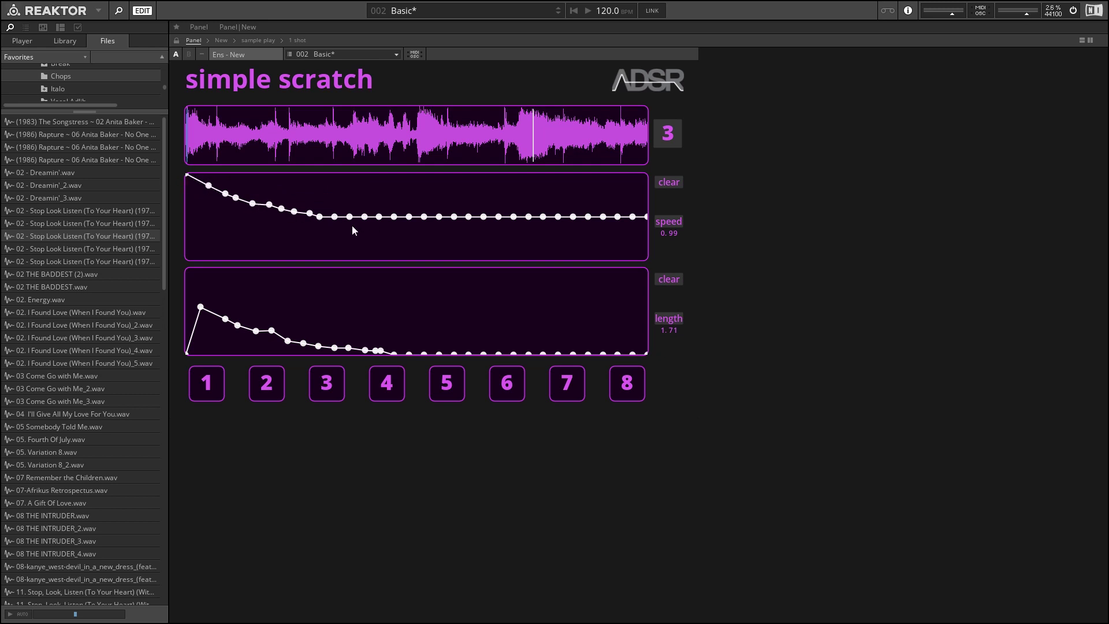
pyautogui.hotkey('ctrl', 's')
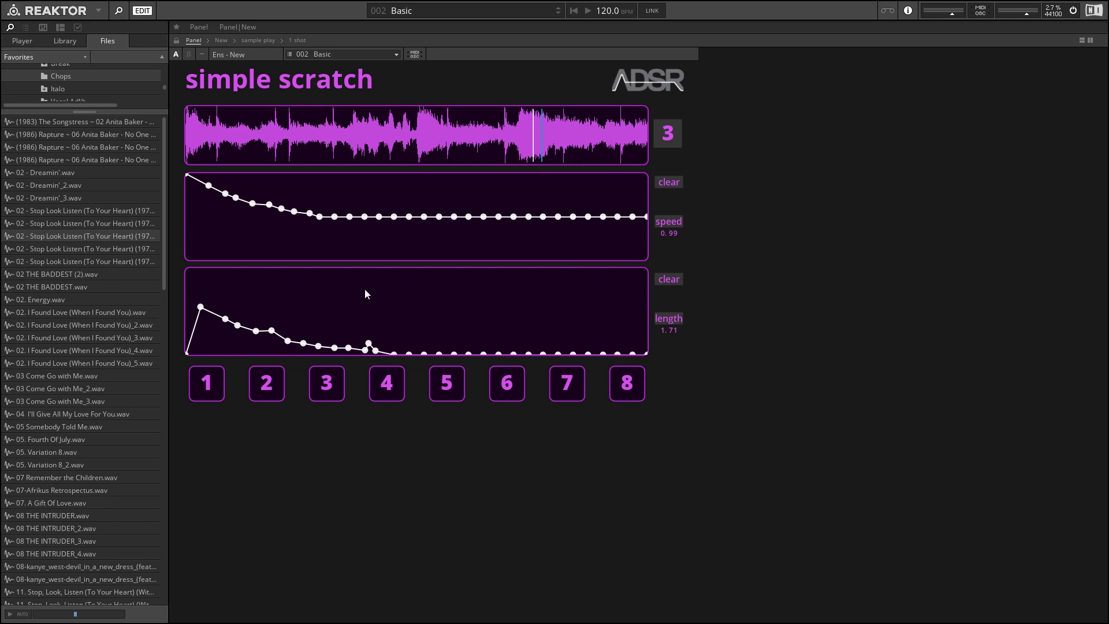
# Step: Nudge a bump on the length curve, then call up pattern 2 (speed 1.97, length 2.79)
pyautogui.click(271, 315)
pyautogui.moveTo(240, 326)
pyautogui.mouseDown()
pyautogui.moveTo(521, 332)
pyautogui.moveTo(536, 305)
pyautogui.moveTo(442, 311)
pyautogui.moveTo(273, 357)
pyautogui.moveTo(263, 279)
pyautogui.moveTo(232, 277)
pyautogui.moveTo(195, 305)
pyautogui.moveTo(211, 335)
pyautogui.moveTo(284, 336)
pyautogui.moveTo(334, 300)
pyautogui.moveTo(380, 351)
pyautogui.moveTo(403, 310)
pyautogui.moveTo(432, 300)
pyautogui.moveTo(258, 330)
pyautogui.moveTo(218, 309)
pyautogui.mouseUp()
pyautogui.click(267, 383)
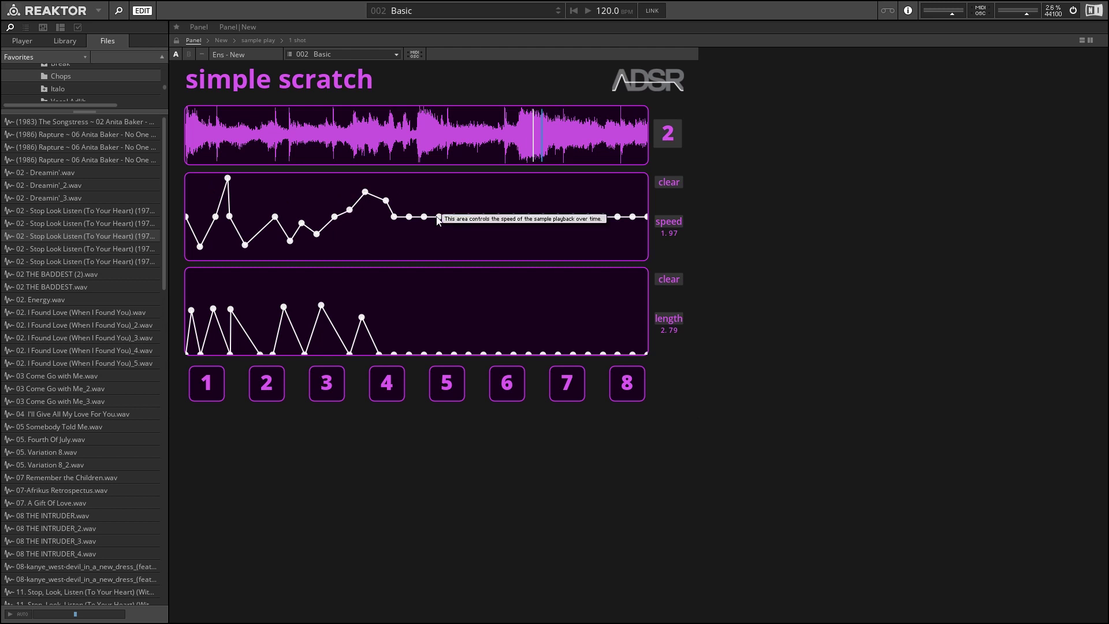
# Step: Audition patterns 1, 2, 3, 4 and 8, then 1 and 2 again, ending by retriggering pattern 1
pyautogui.click(205, 384)
pyautogui.click(265, 375)
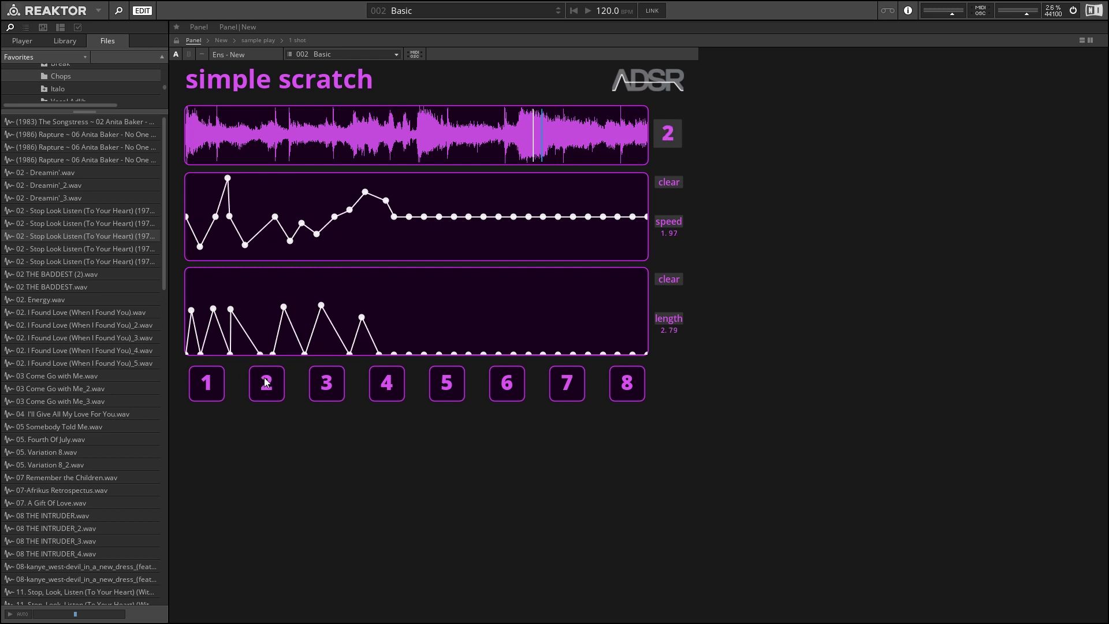
pyautogui.click(325, 385)
pyautogui.click(390, 387)
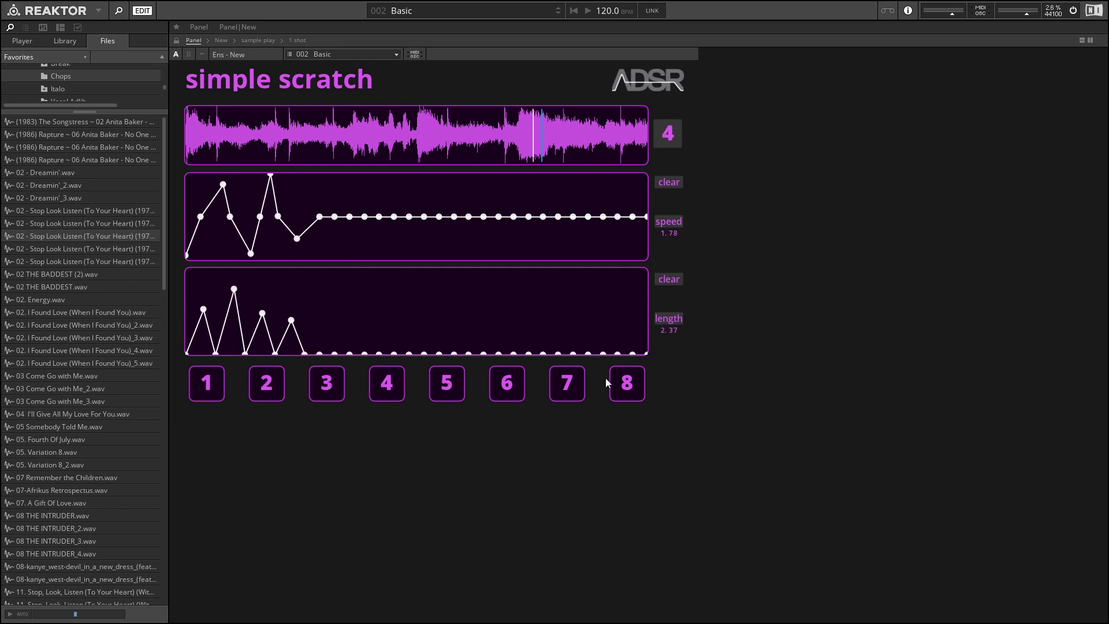
pyautogui.click(634, 386)
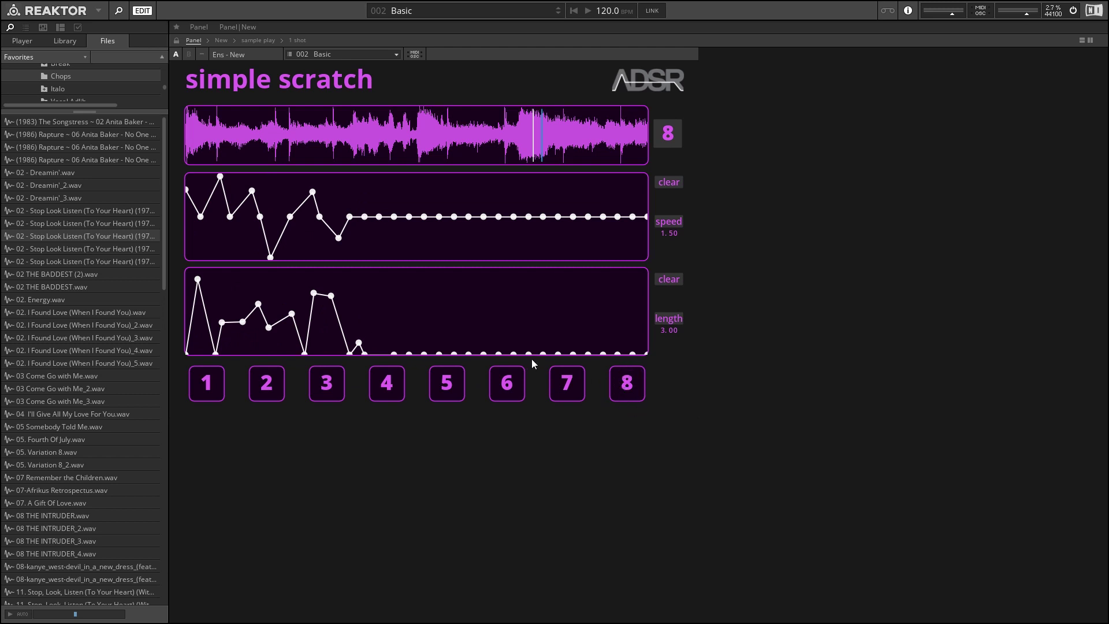
pyautogui.click(212, 379)
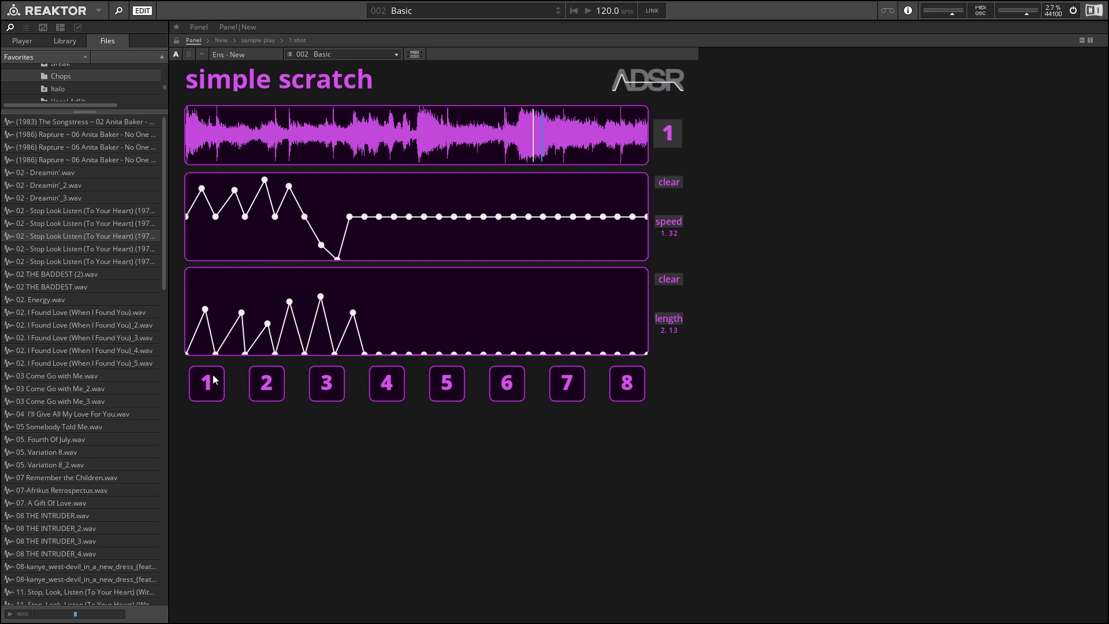
pyautogui.click(264, 379)
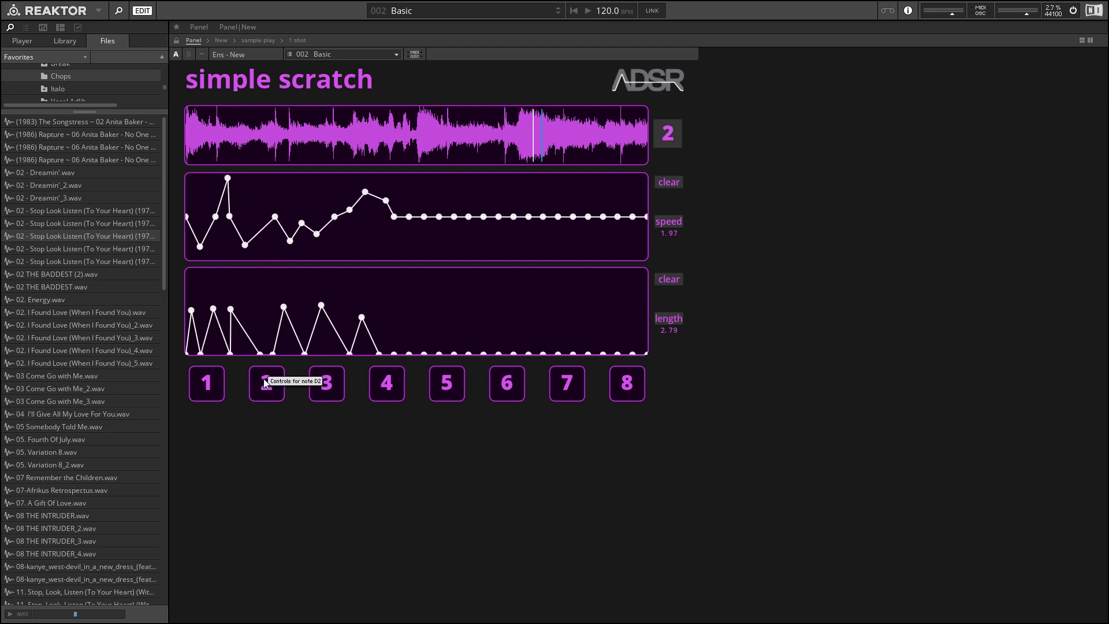
pyautogui.click(209, 384)
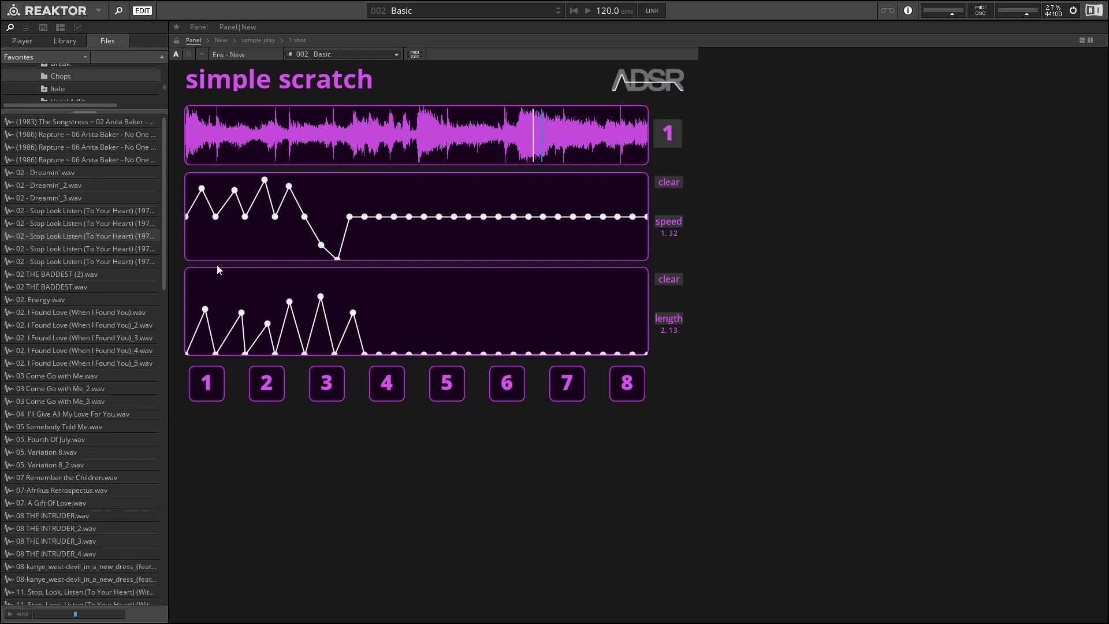
pyautogui.click(207, 381)
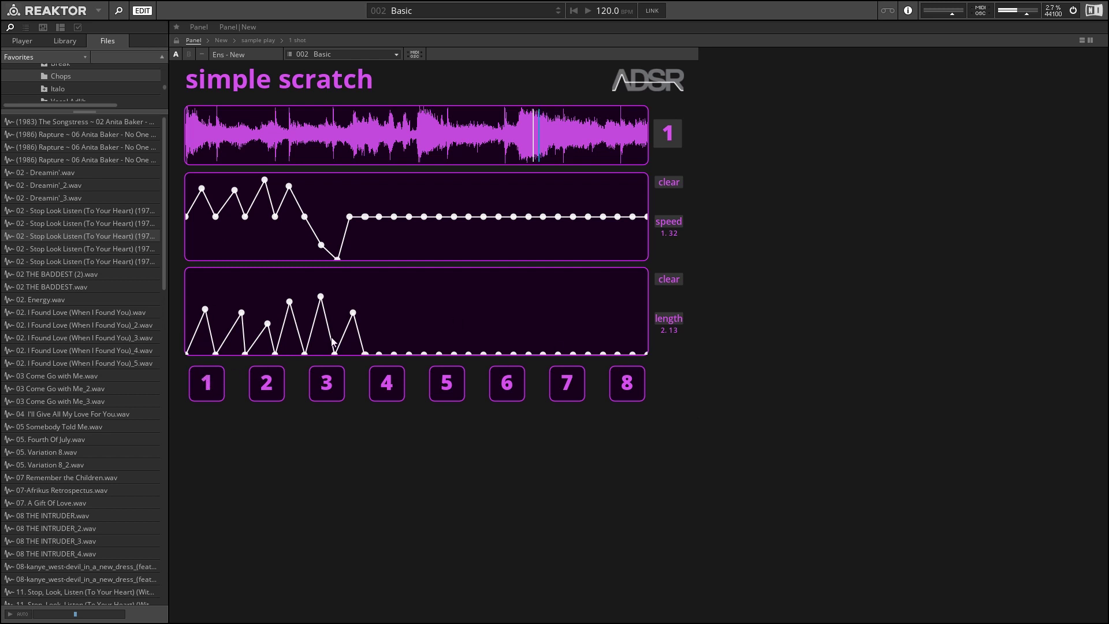